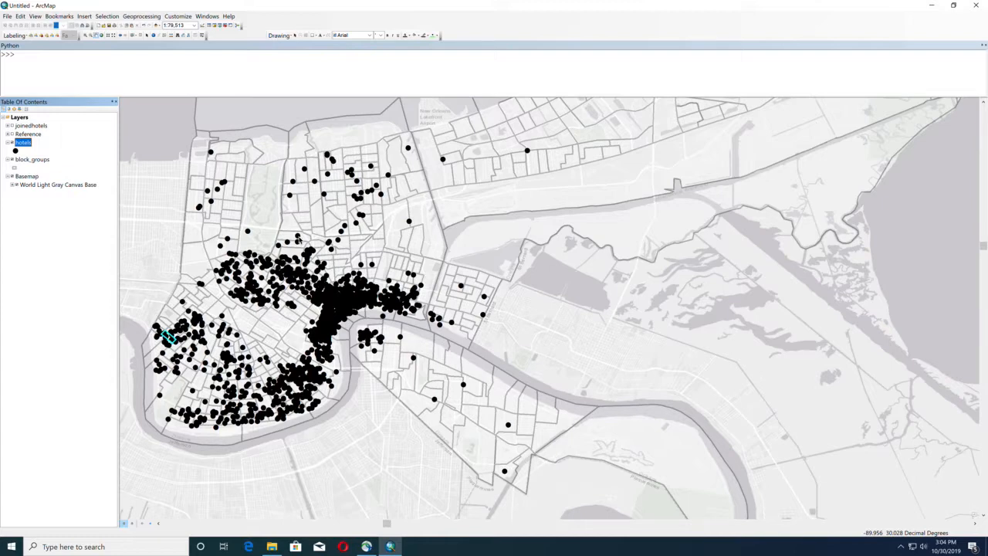
- Clear the current map selection and select the first record in the attribute table of the hotels layer
left_click(142, 37)
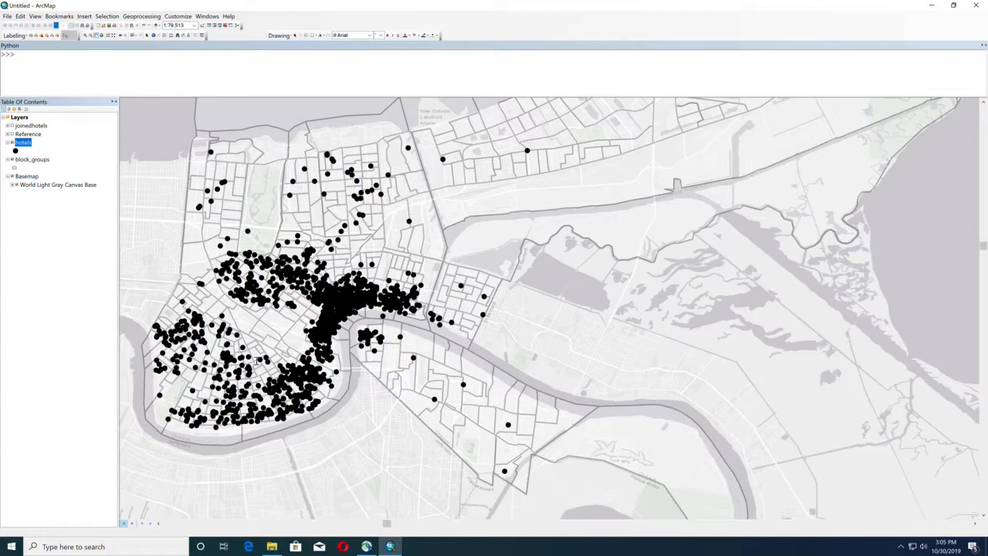
right_click(24, 145)
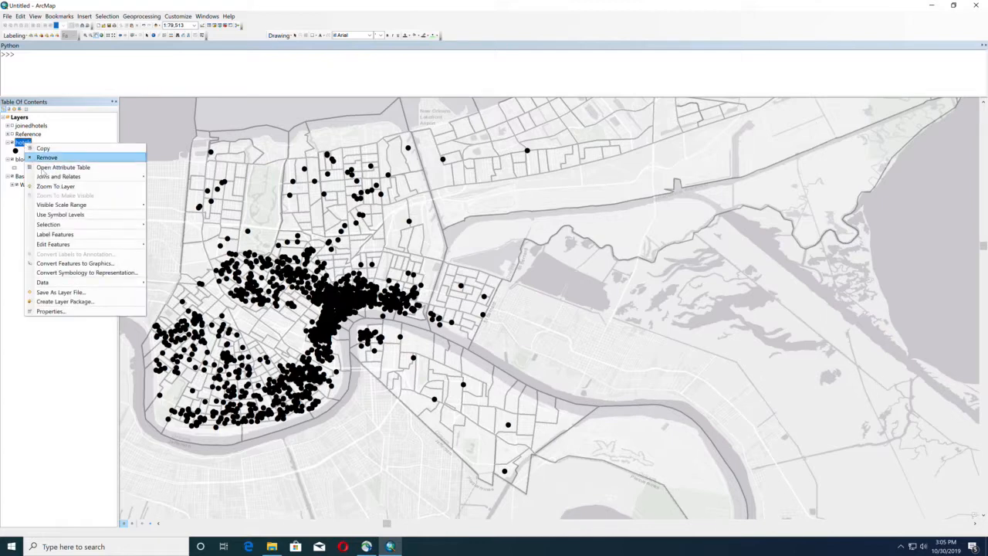
left_click(90, 170)
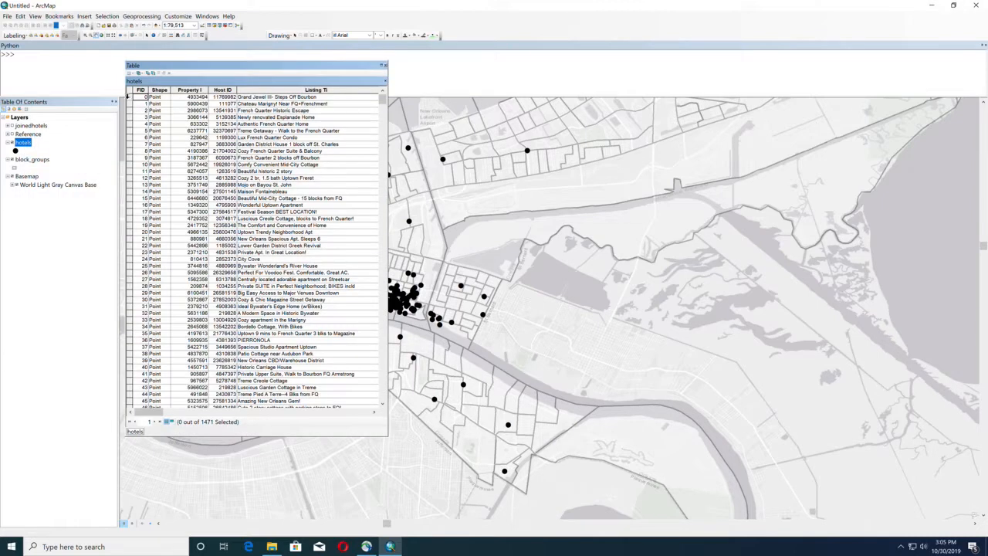
left_click(129, 97)
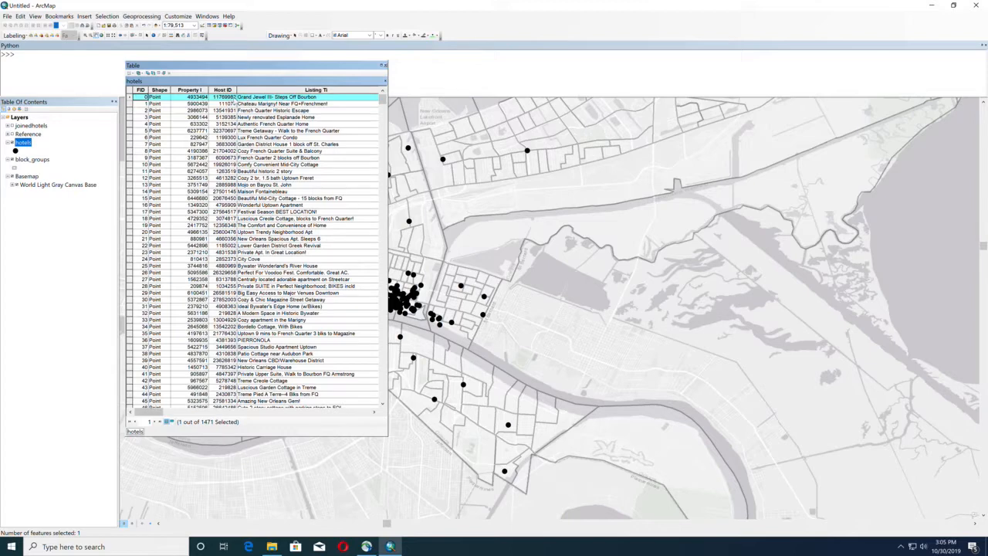
- Review the property type, listing type, neighborhood, and revenue columns of the hotels attribute table, and close it
scroll(225, 104, "right", 10)
scroll(222, 103, "left", 10)
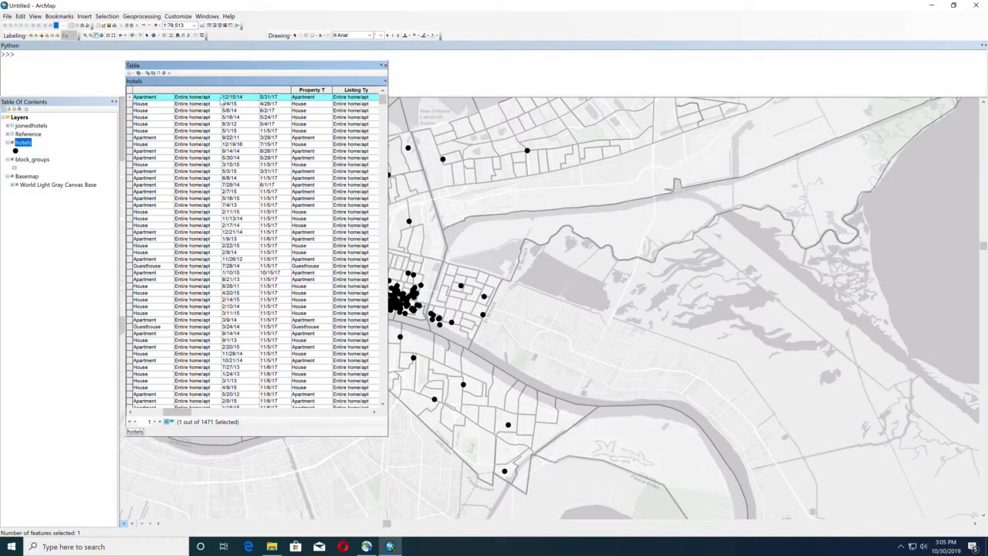
scroll(225, 104, "right", 10)
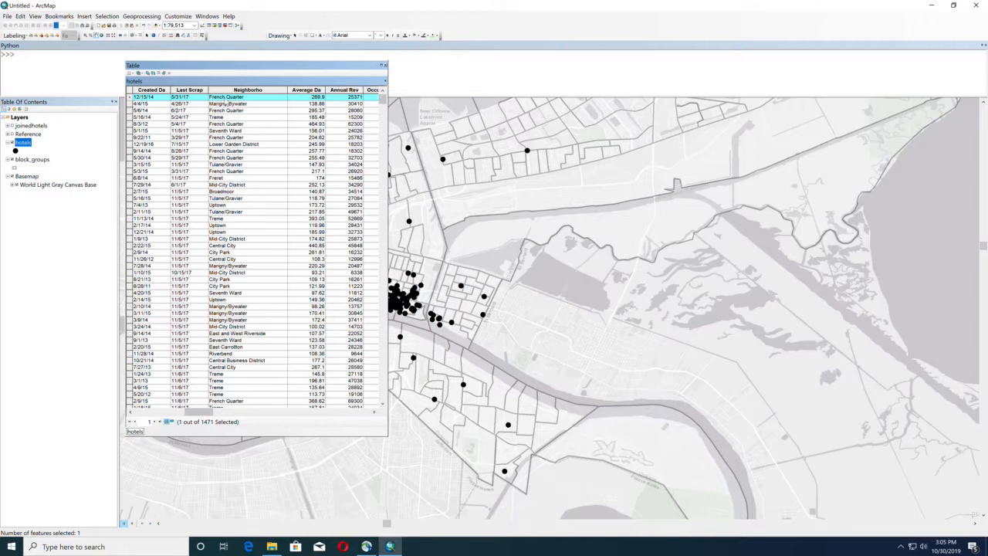
scroll(225, 104, "right", 5)
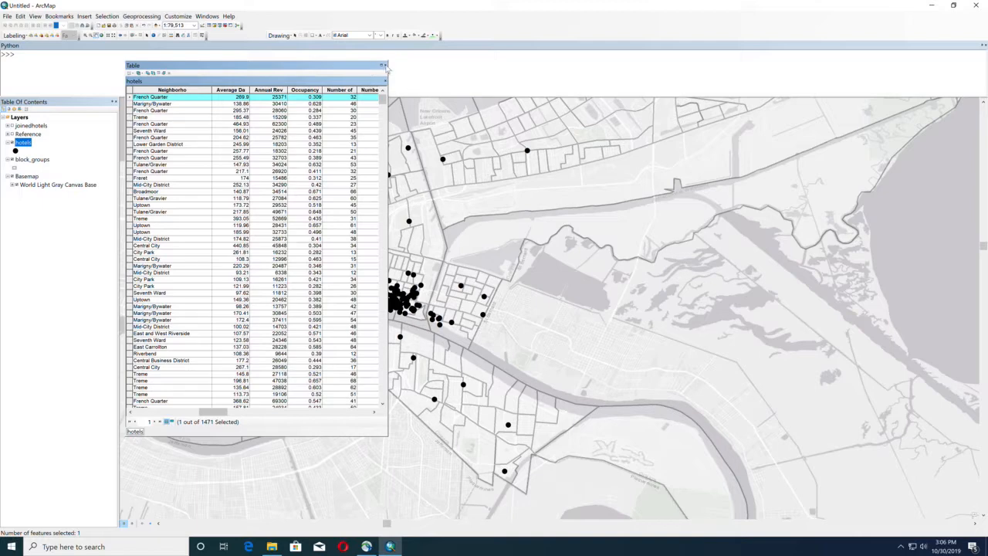
left_click(385, 64)
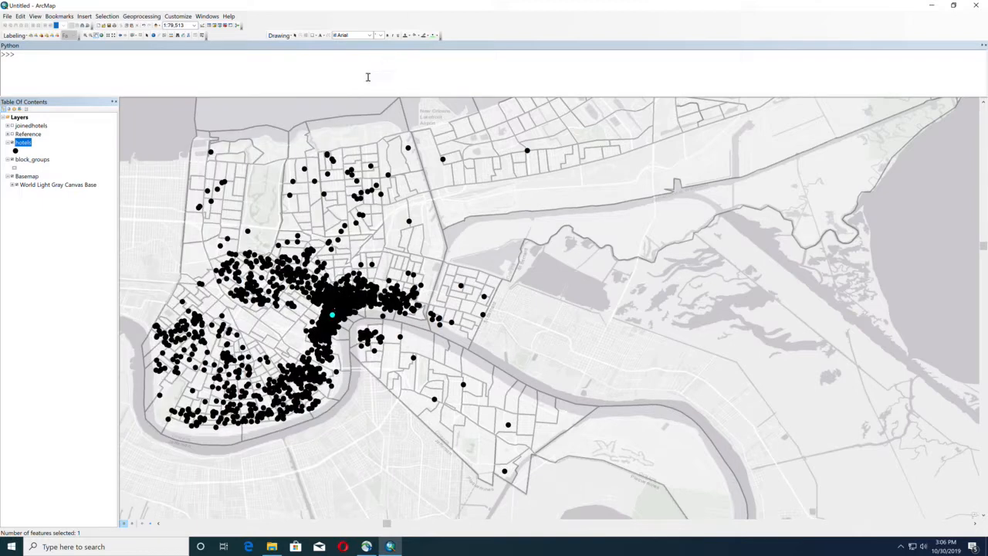
- Examine the census identifier and area columns in the attribute table of the block_groups layer, and close it
right_click(31, 159)
left_click(51, 185)
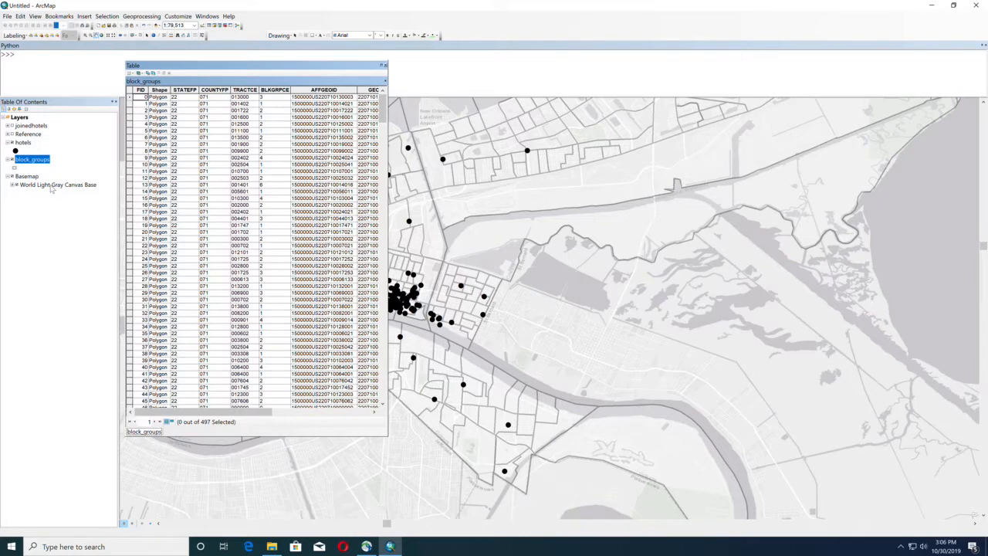
scroll(170, 103, "right", 5)
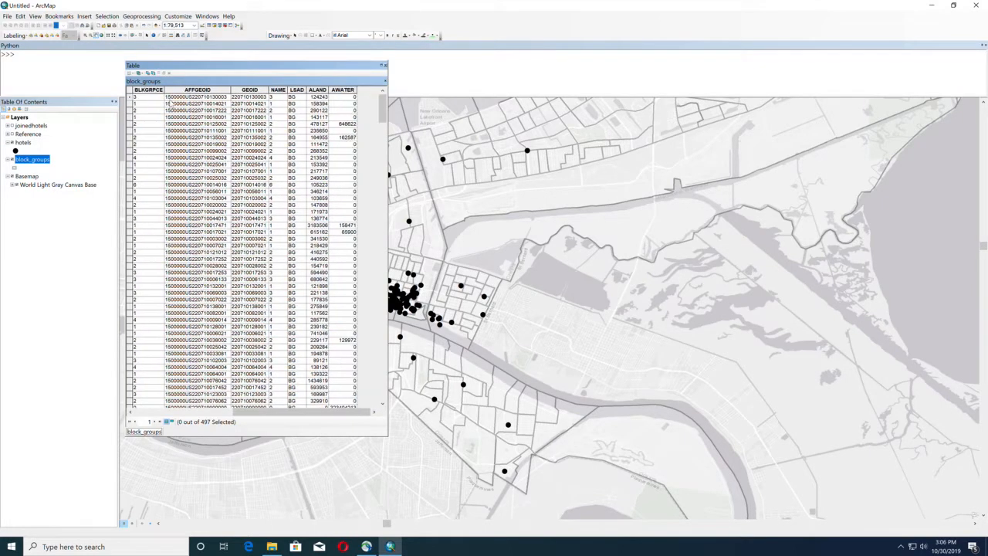
scroll(171, 103, "left", 5)
scroll(170, 103, "right", 5)
scroll(316, 102, "left", 5)
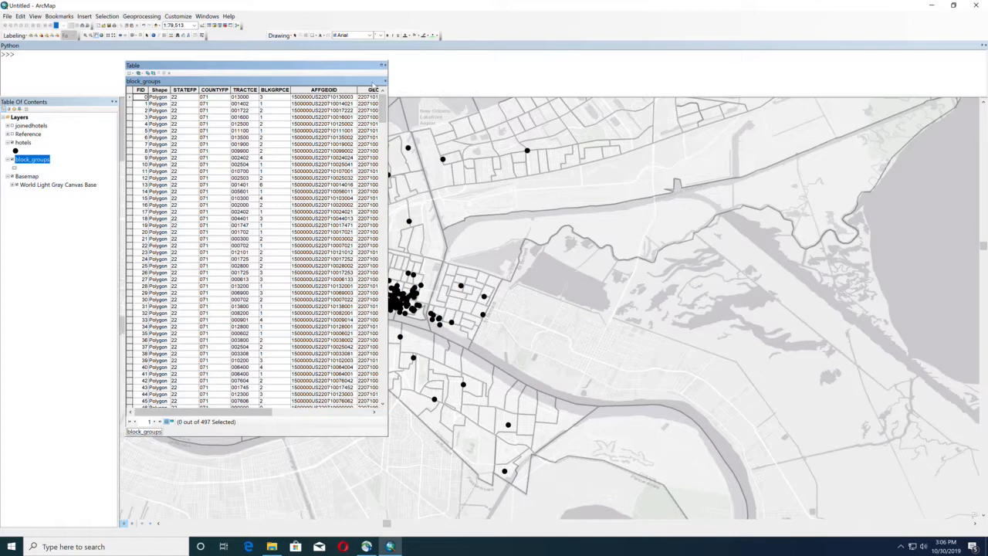
left_click(384, 66)
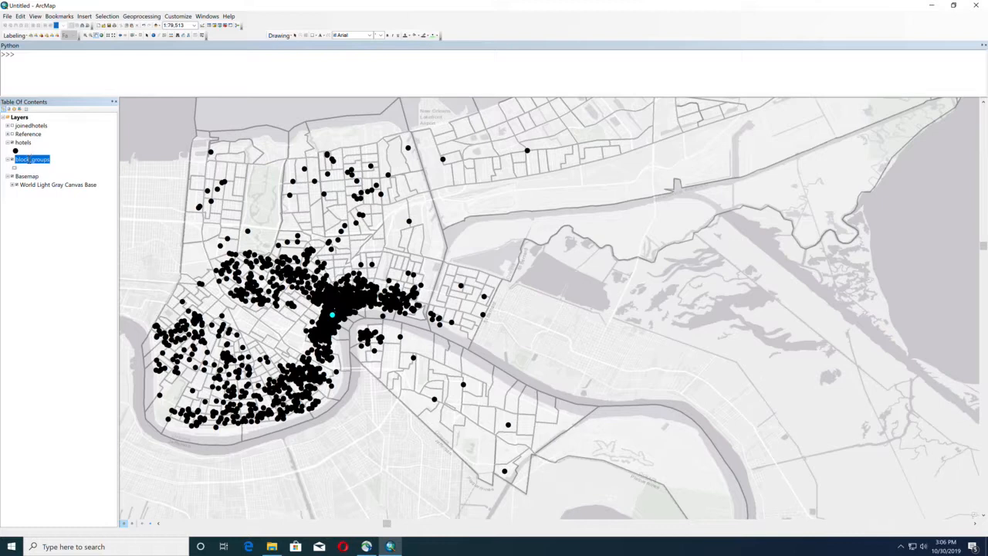
- Start a data join on block_groups, trying an attribute join from the joinedhotels table based on the FID field
right_click(30, 159)
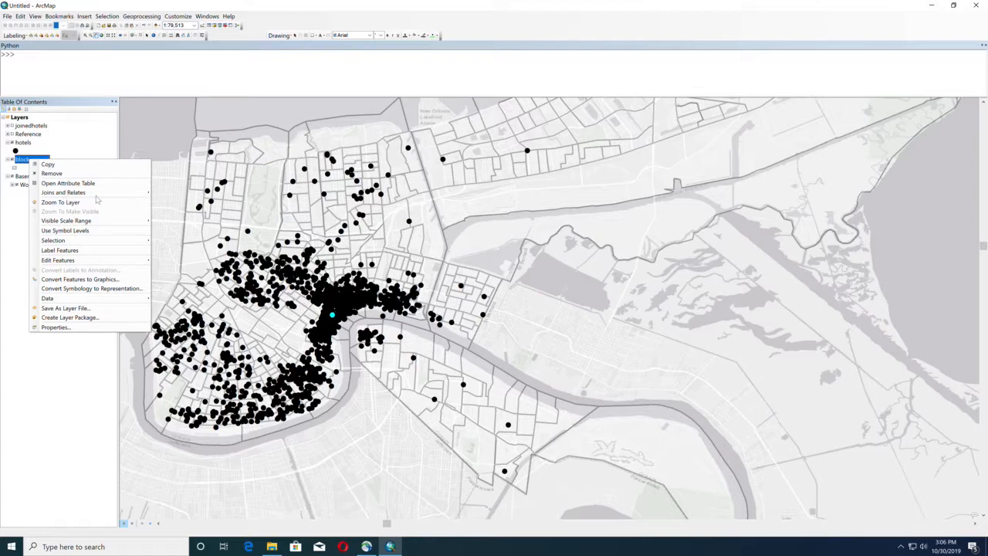
mouse_move(70, 197)
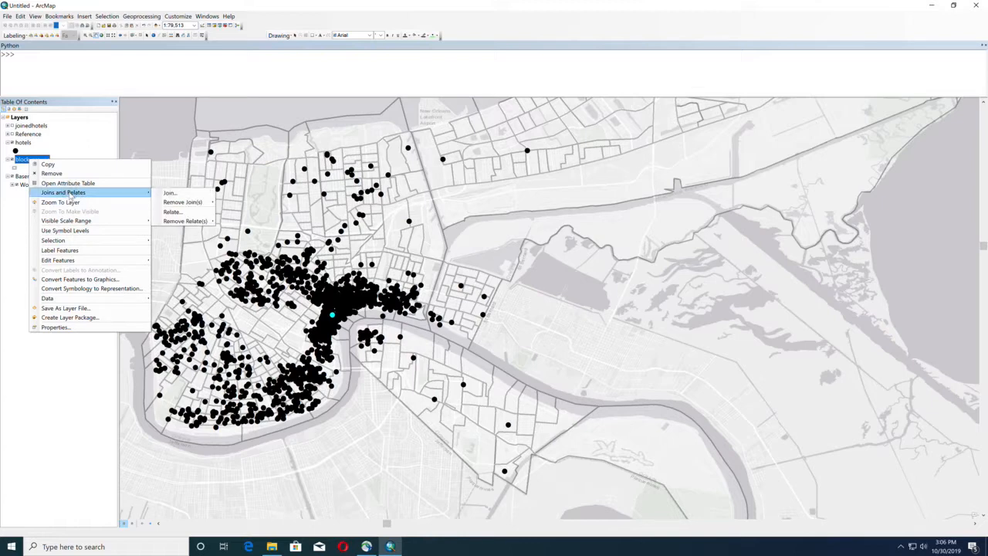
left_click(171, 194)
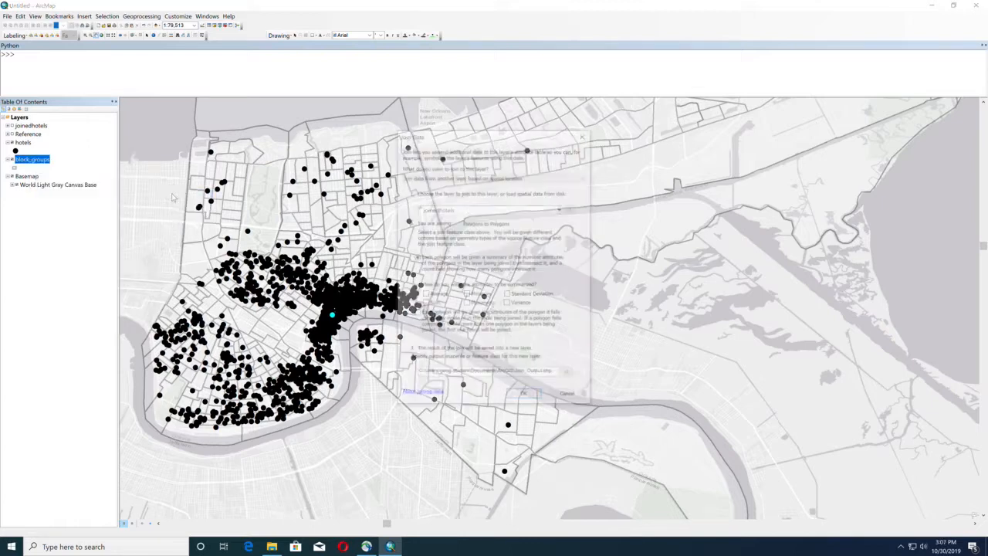
left_click(474, 177)
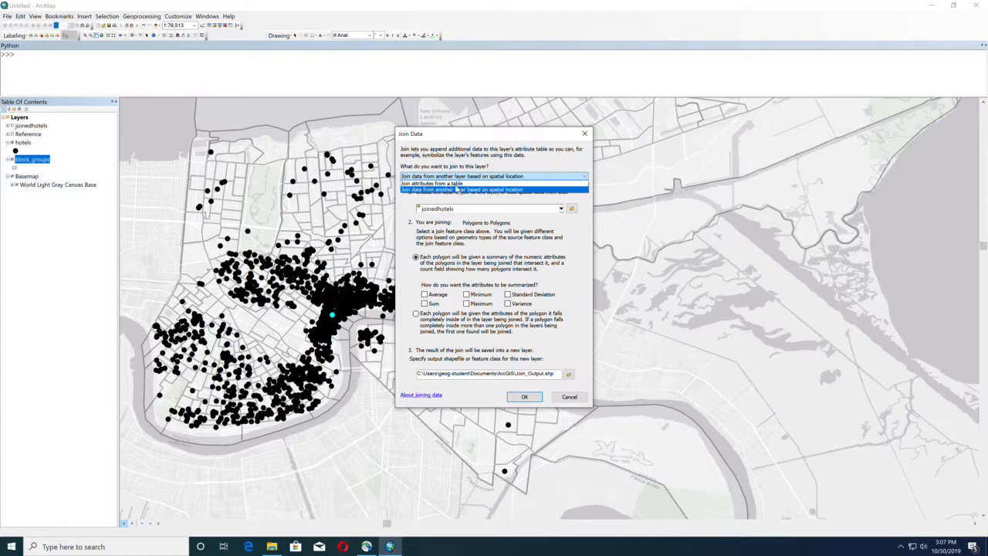
left_click(454, 183)
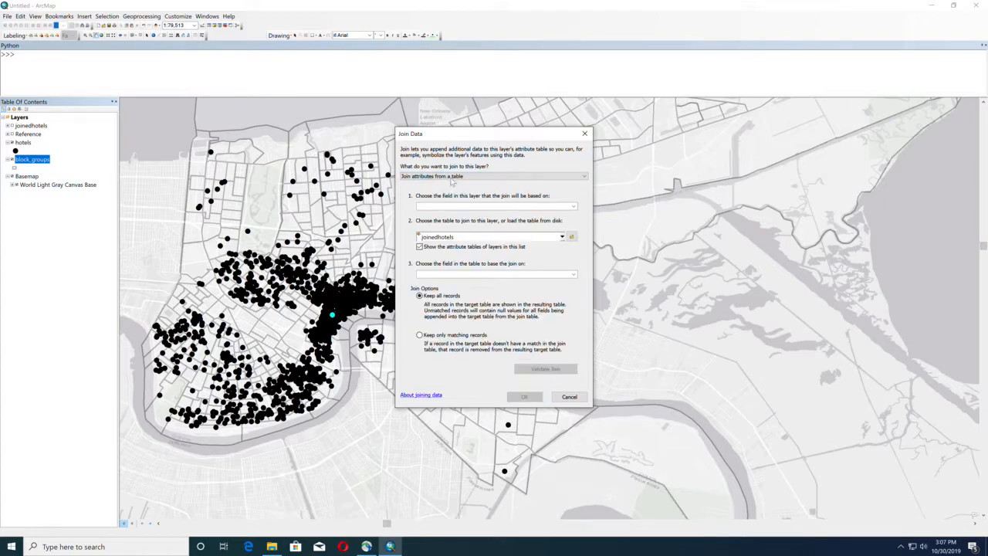
left_click(541, 238)
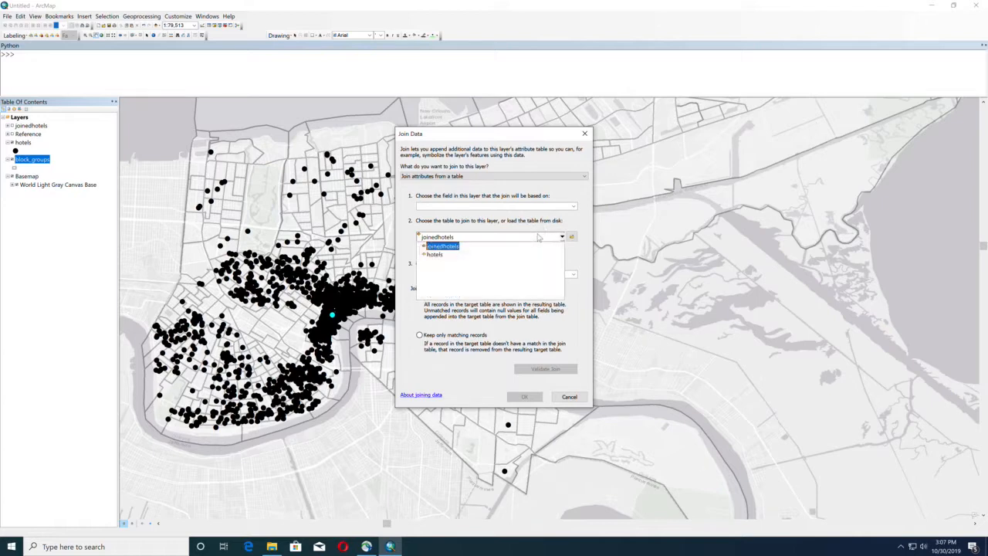
left_click(538, 237)
left_click(484, 207)
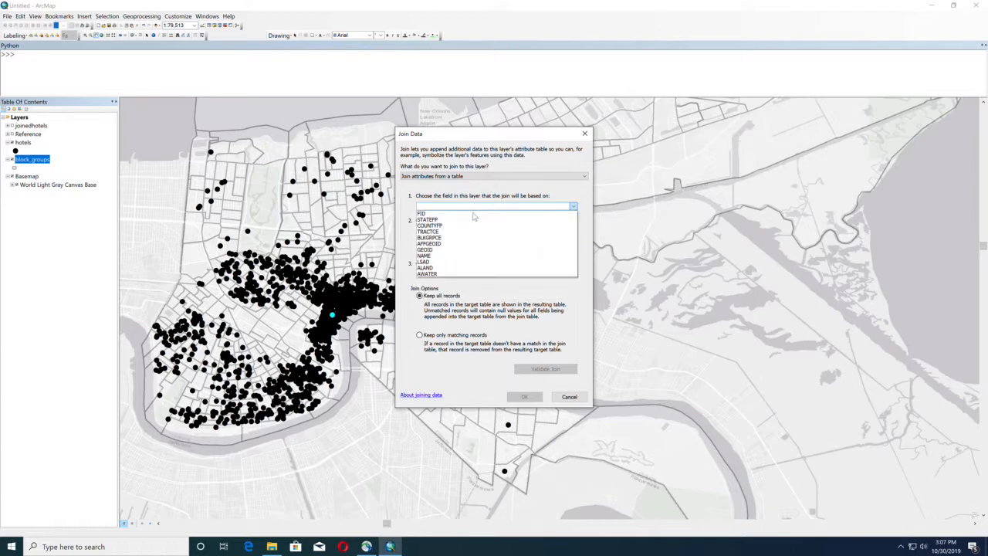
left_click(473, 214)
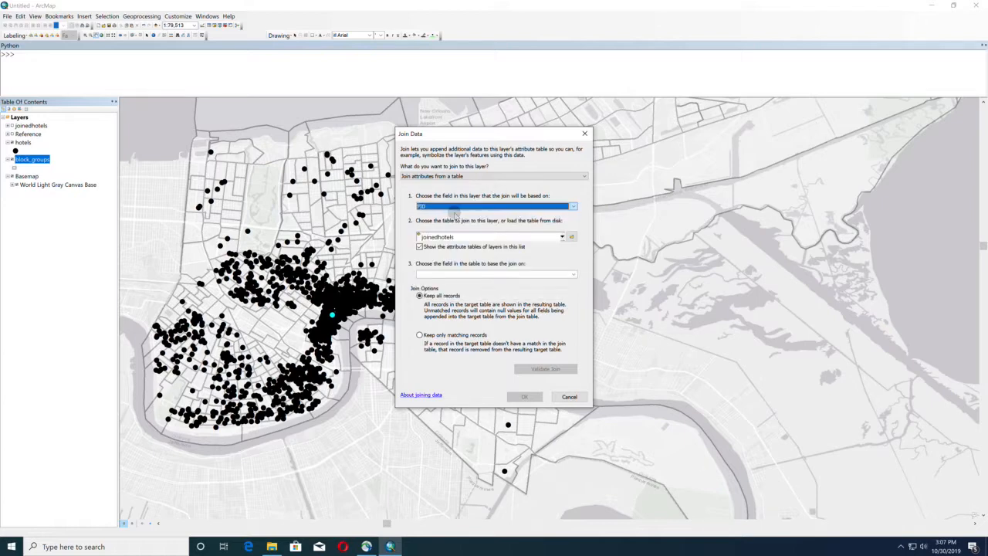
- Try a join based on spatial location between block_groups and the hotels layer, summarizing attributes by Average and Sum
left_click(442, 177)
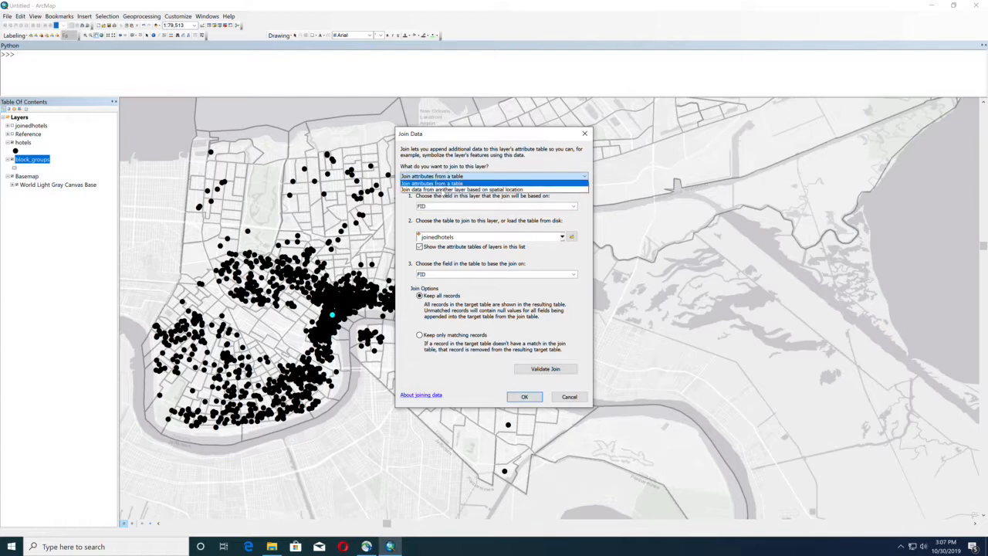
left_click(443, 190)
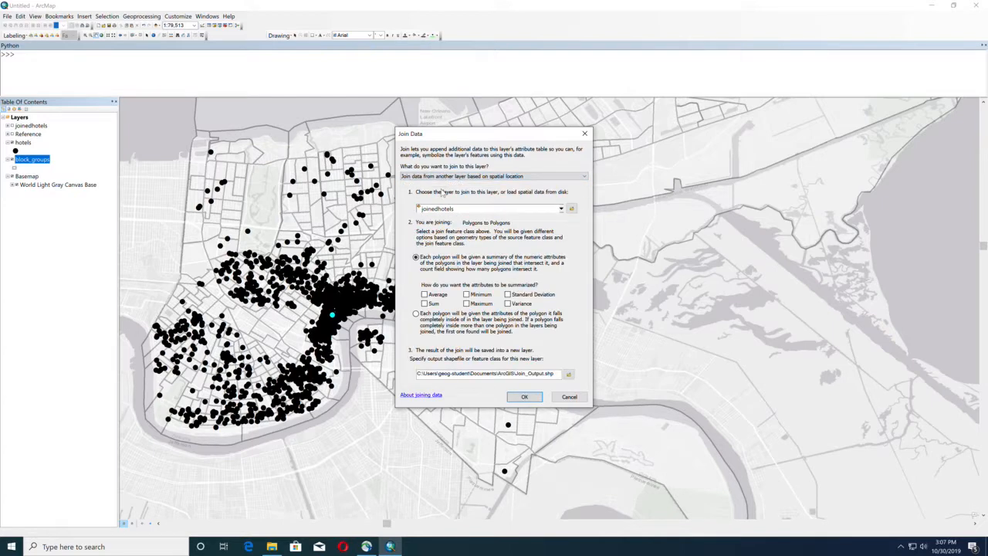
left_click(448, 213)
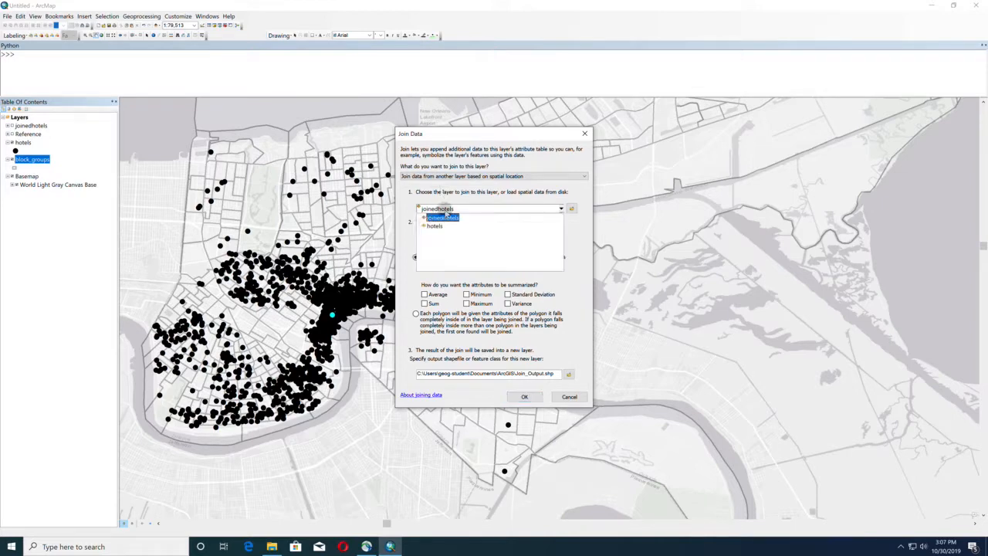
left_click(442, 230)
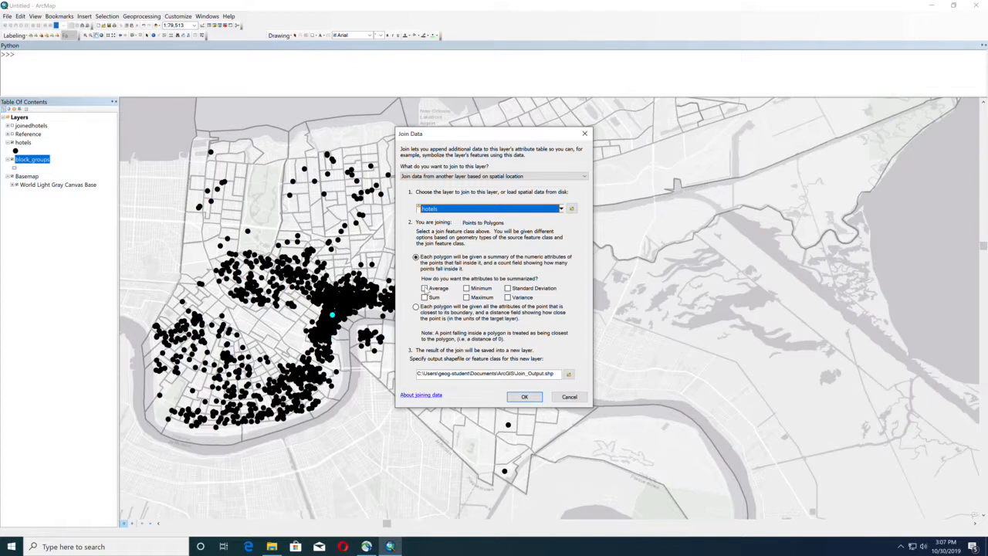
left_click(424, 288)
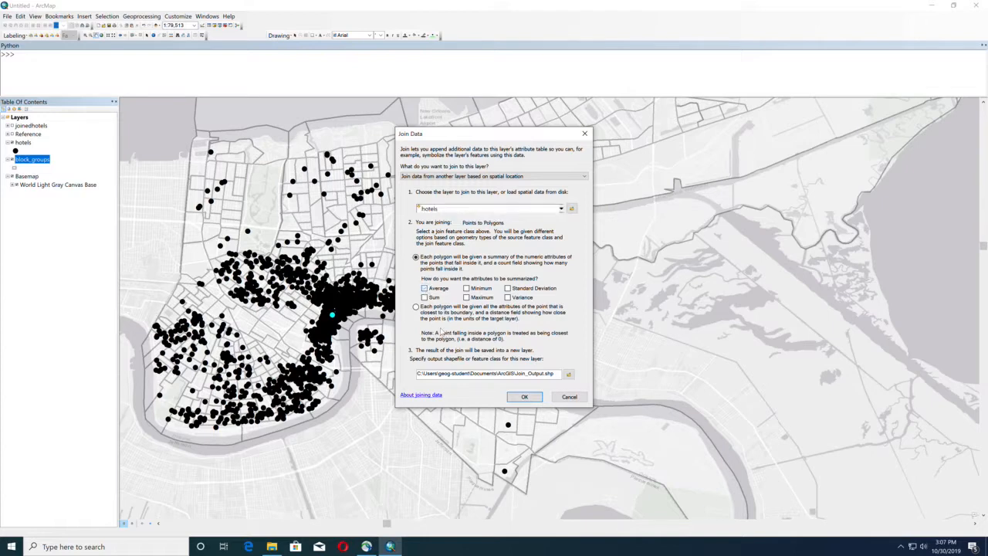
left_click(424, 297)
- Cancel the spatial join without creating the output shapefile, and clear the selected hotel feature
left_click(140, 37)
left_click_drag(508, 374, 556, 373)
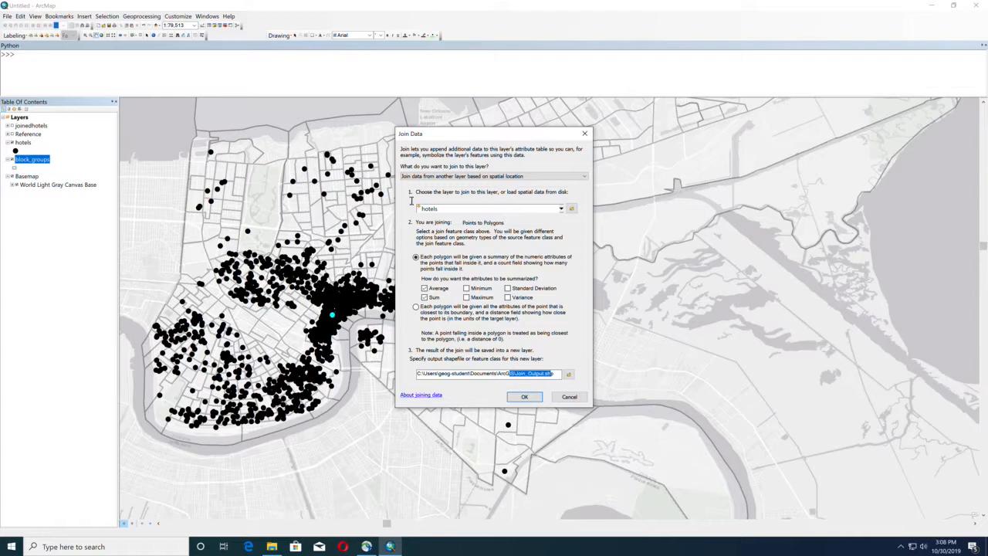
left_click(569, 397)
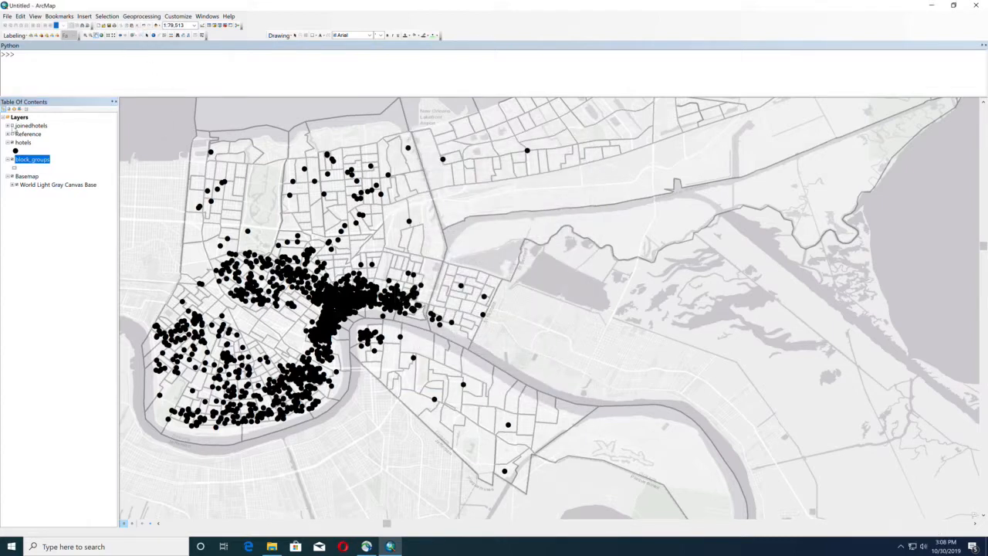
- Make the joinedhotels layer visible and apply single-symbol symbology to it
left_click(11, 126)
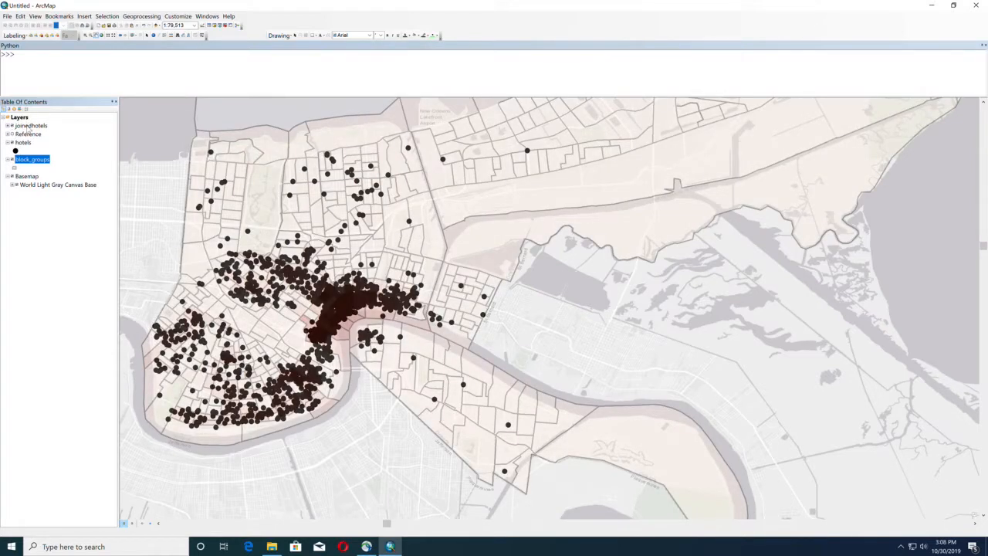
double_click(31, 125)
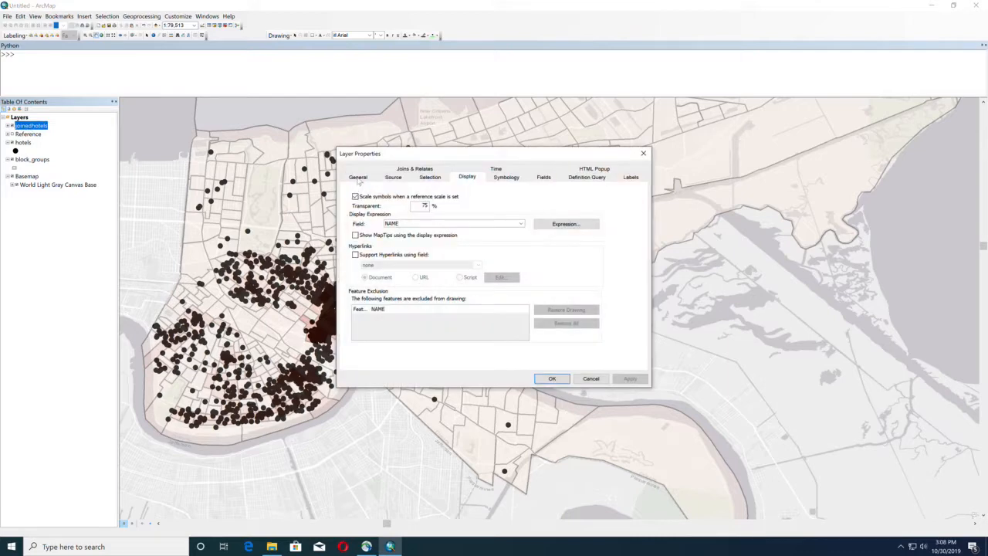
left_click(358, 178)
left_click(505, 182)
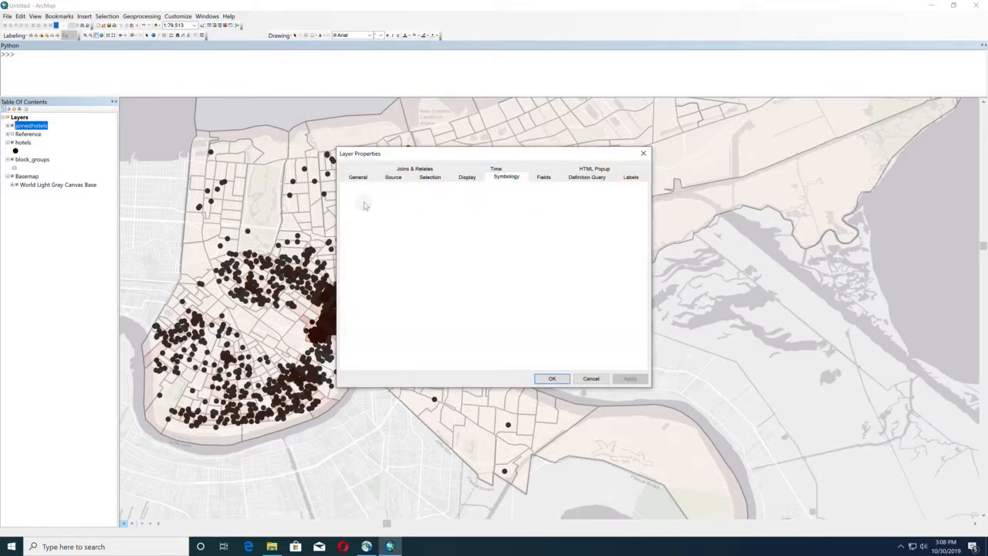
left_click(633, 379)
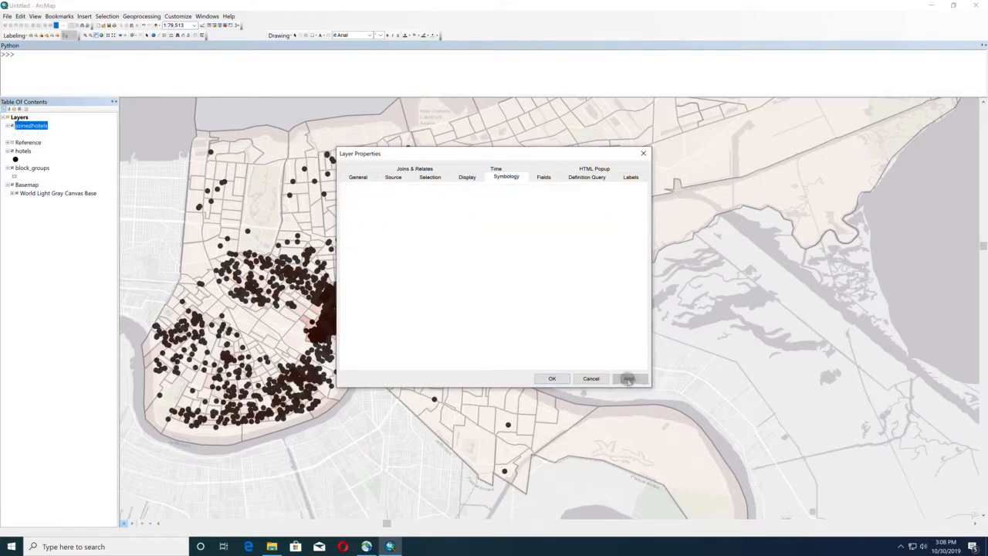
- Set the joinedhotels layer's transparency to 0% and confirm the layer properties
left_click(469, 180)
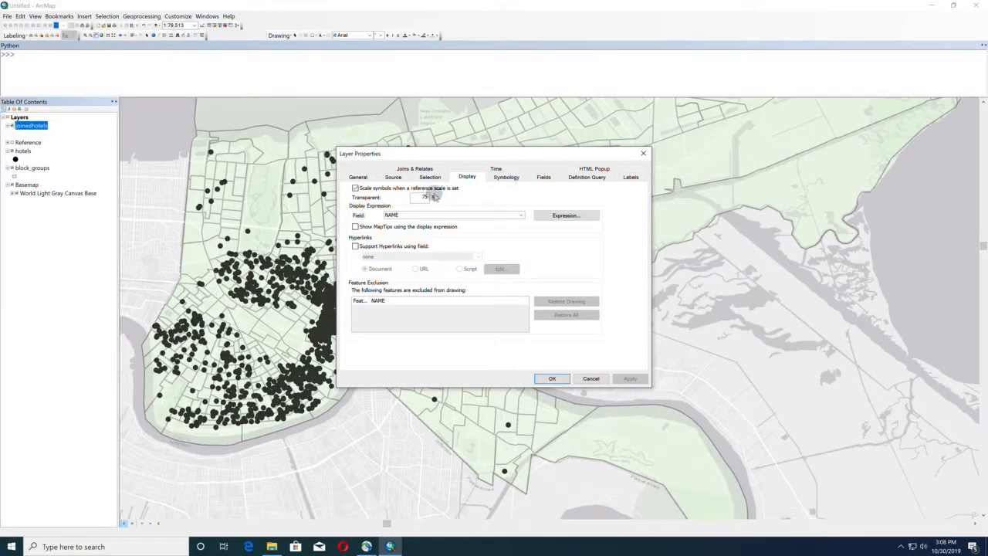
double_click(427, 198)
type("0")
left_click(554, 379)
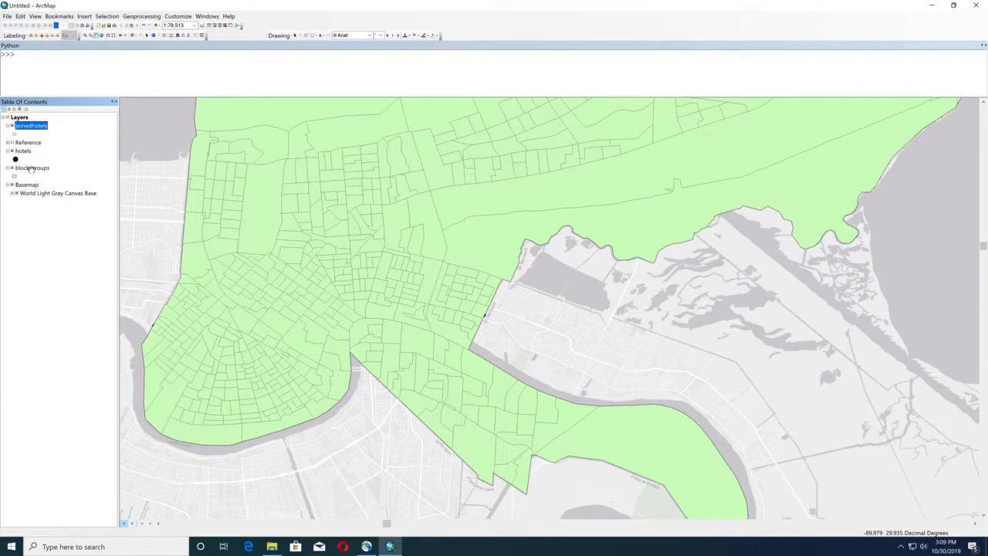
- Open the joinedhotels attribute table and examine the Count_ field and the summed and averaged hotel fields
right_click(38, 126)
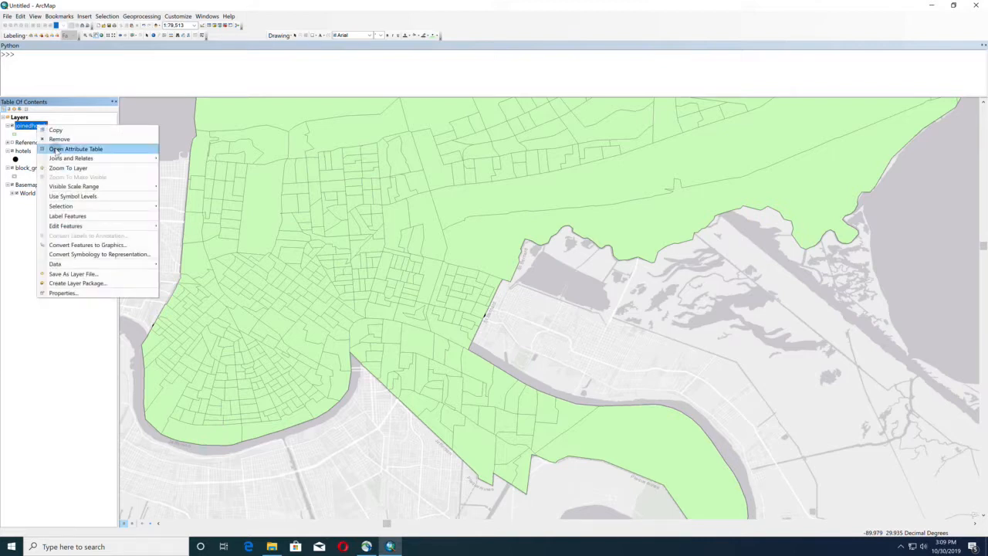
left_click(57, 151)
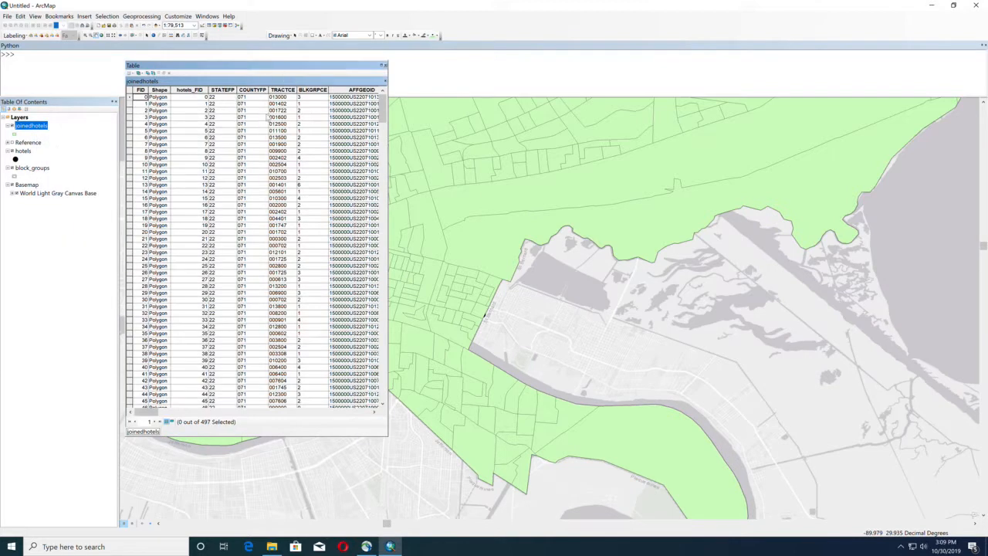
scroll(207, 102, "right", 5)
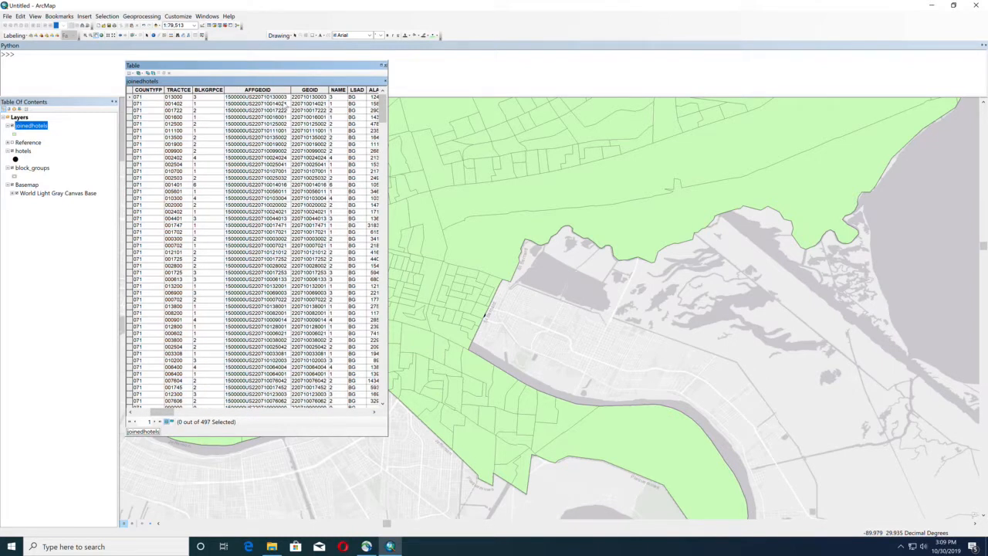
scroll(301, 103, "right", 3)
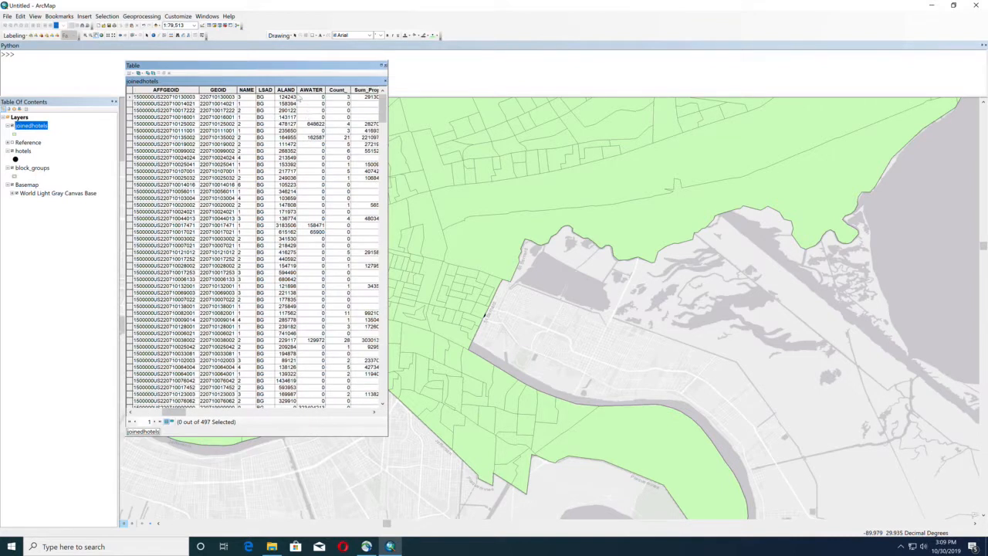
scroll(288, 103, "right", 4)
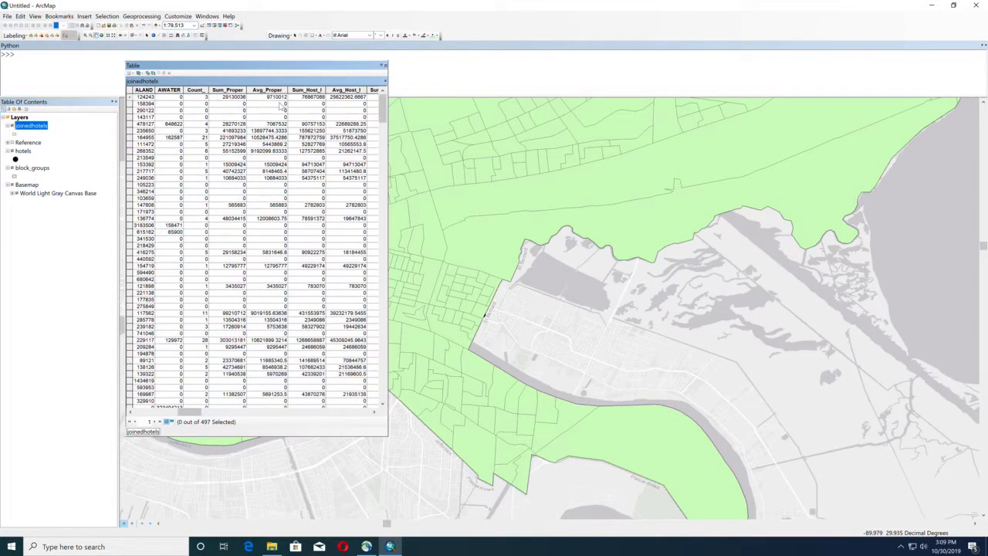
- Select the block group record with a Count_ of 28 and move the table aside to locate it on the map
left_click(203, 98)
left_click(129, 340)
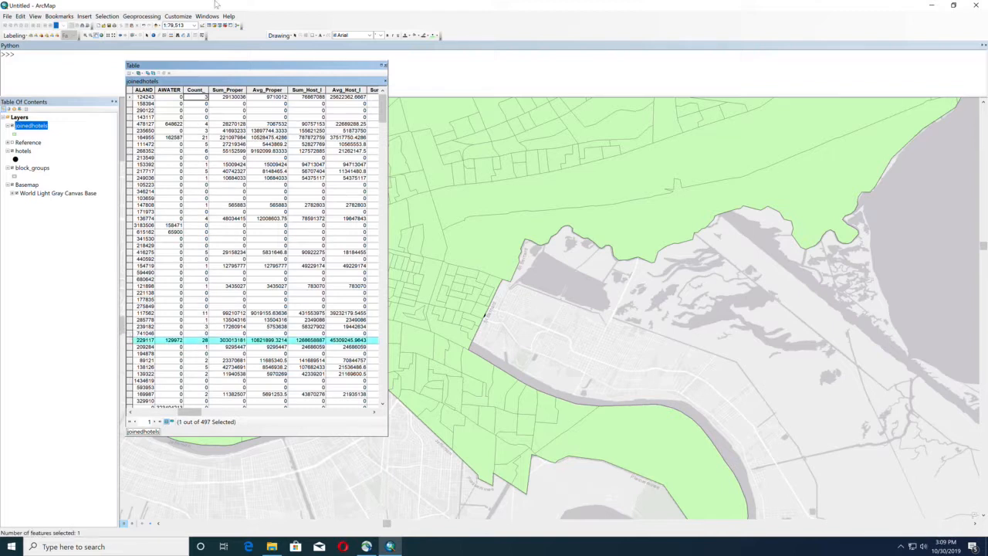
left_click_drag(246, 68, 731, 75)
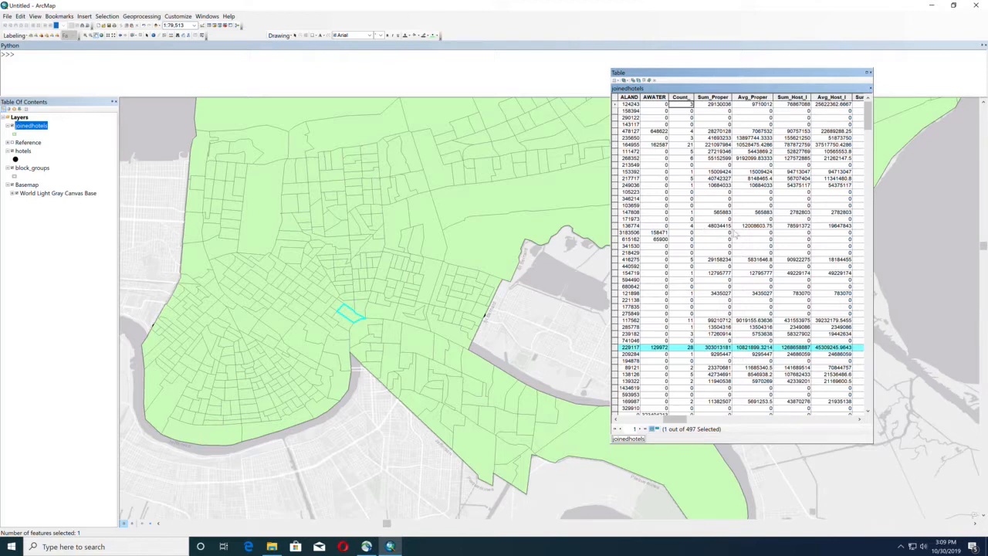
- Examine the Avg_Annual and Sum_Annual fields, then close the attribute table and clear the selected feature
left_click_drag(669, 421, 684, 421)
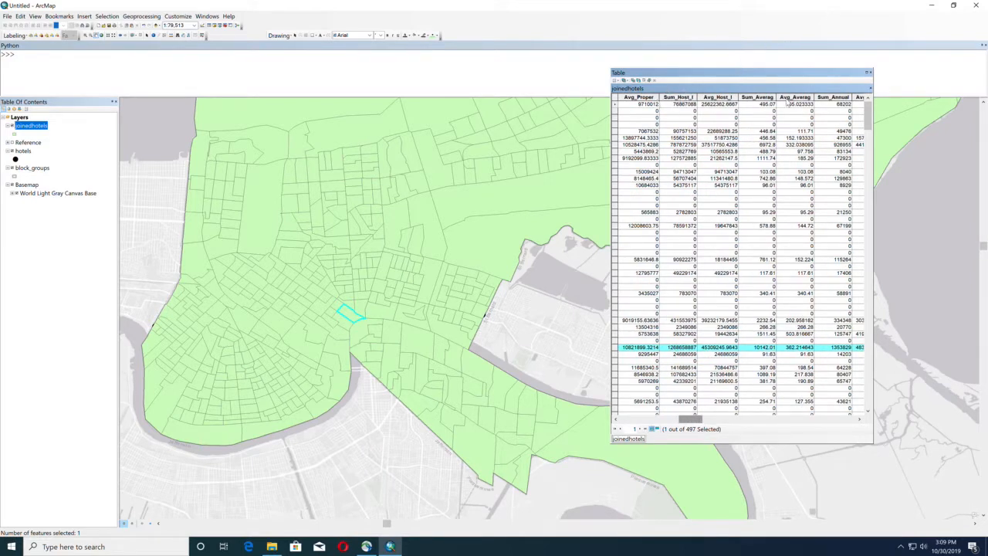
left_click_drag(692, 420, 711, 421)
left_click(675, 98)
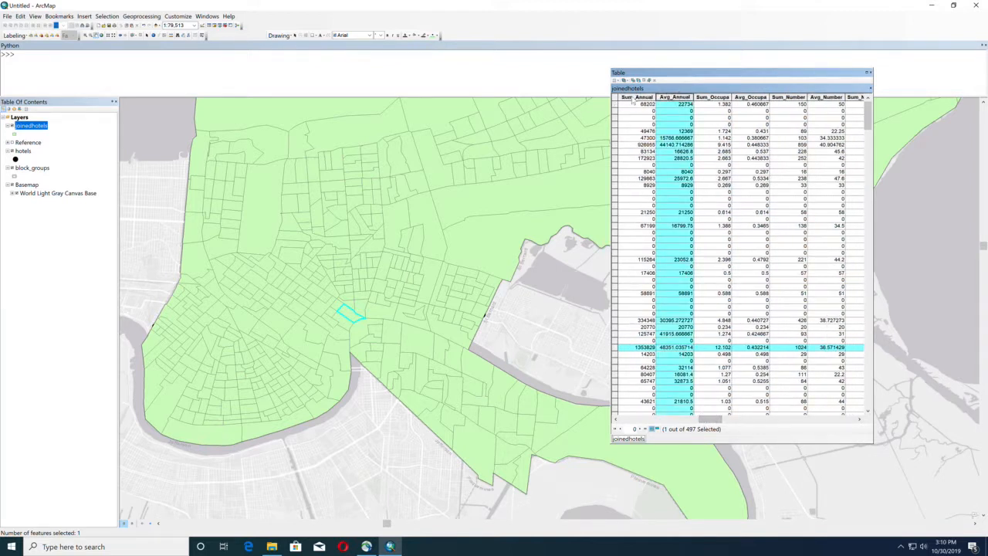
left_click(641, 98)
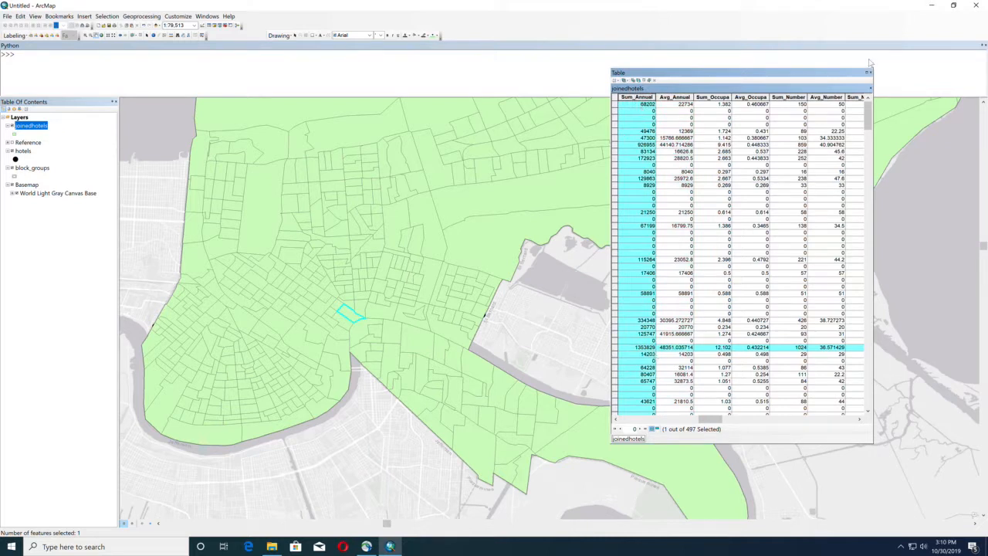
left_click(870, 72)
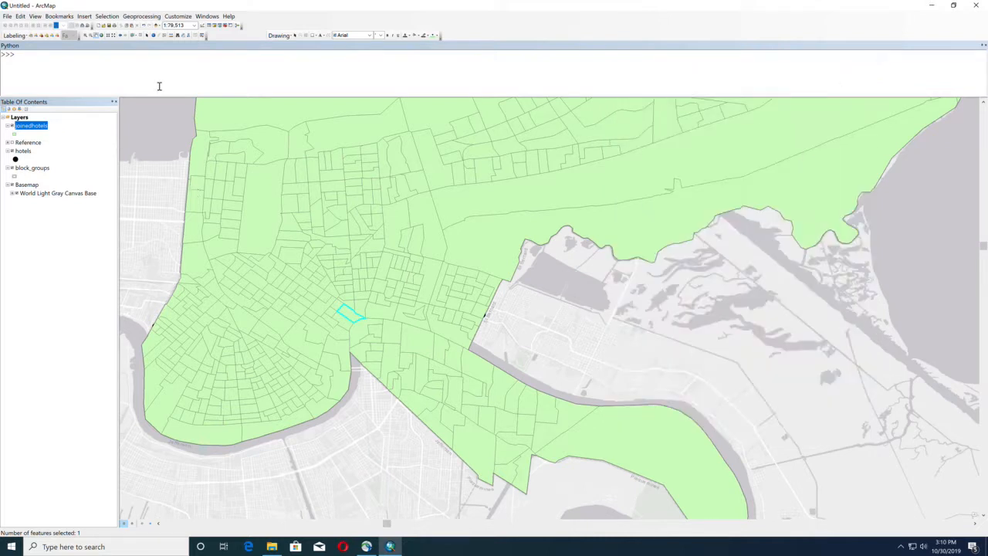
left_click(140, 35)
- Symbolize the joinedhotels layer with proportional symbols using Sum_Annual as the value field
right_click(32, 126)
left_click(86, 294)
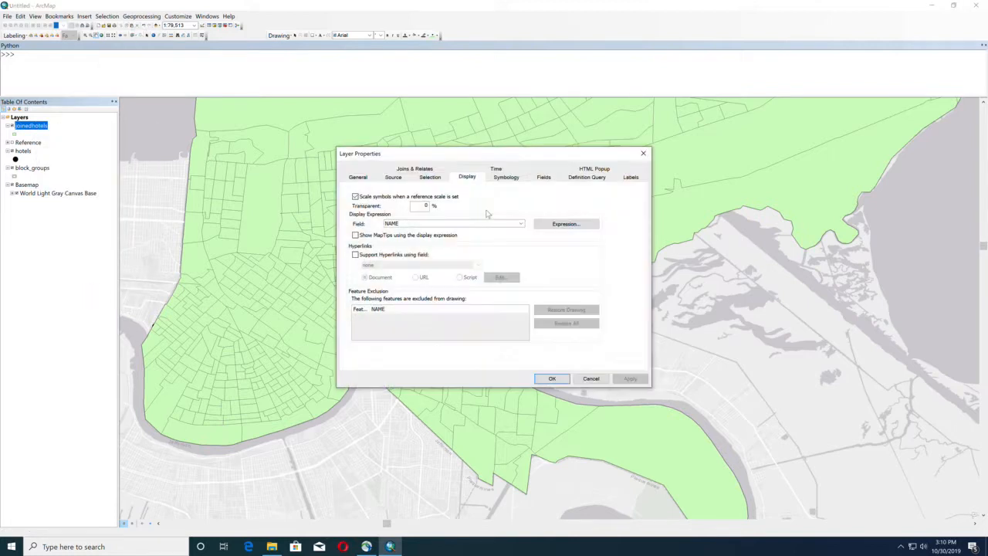
left_click(505, 178)
left_click(357, 214)
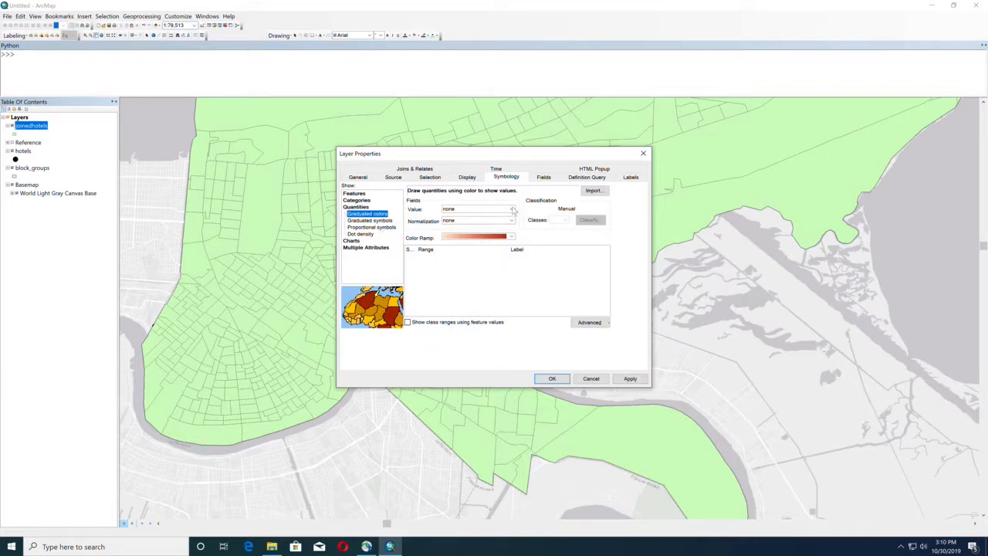
left_click(373, 228)
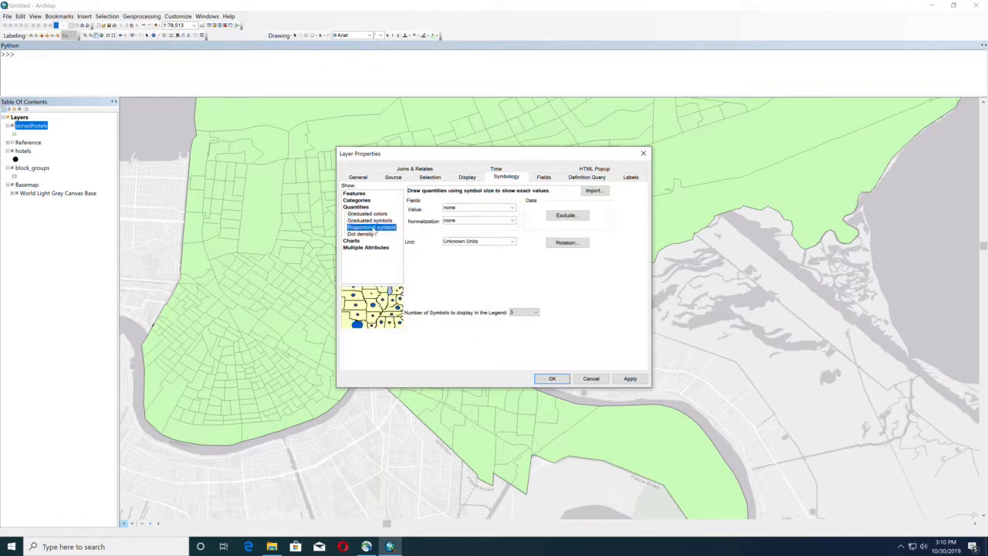
left_click(487, 210)
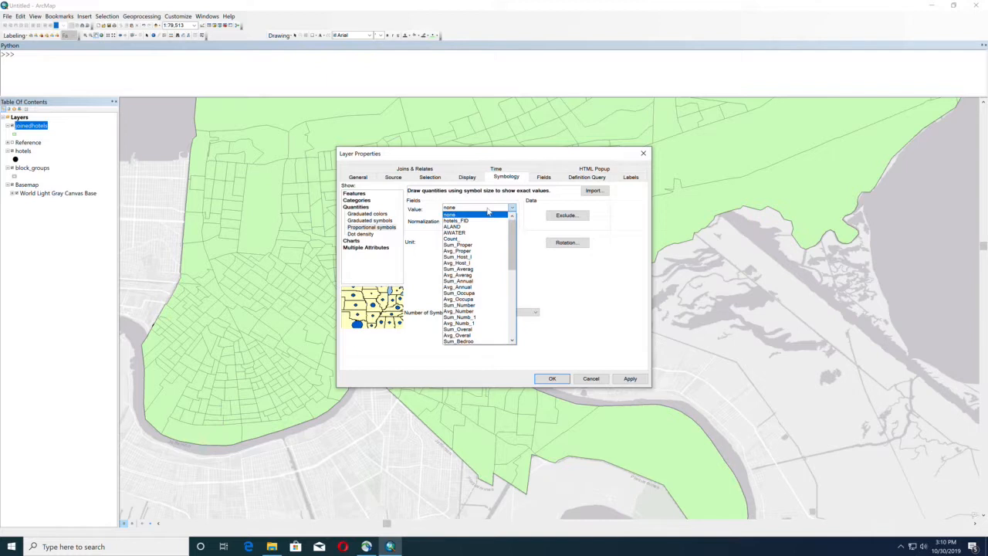
left_click(458, 282)
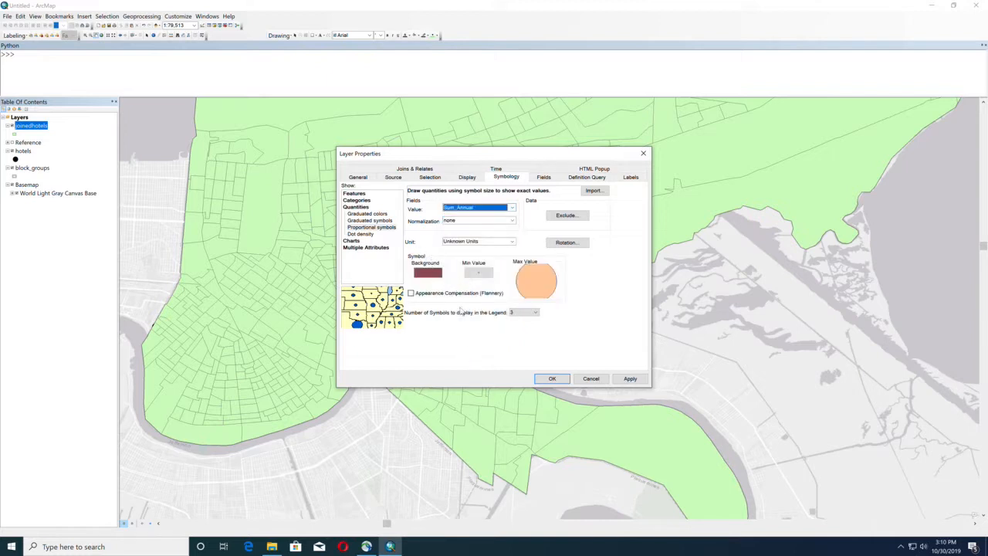
- Apply a Hollow background to the joinedhotels proportional symbols and hide the hotels layer
left_click(426, 274)
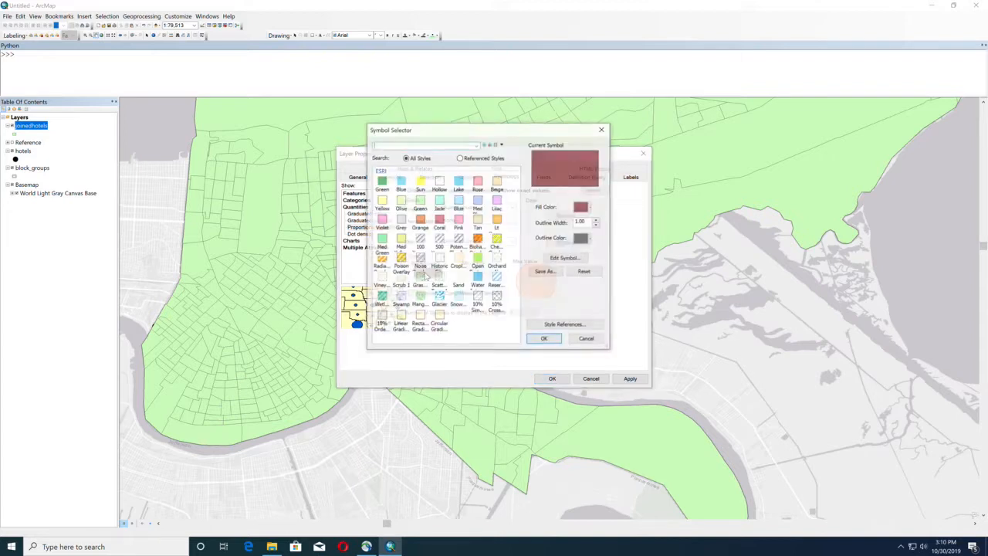
left_click(439, 184)
left_click(538, 340)
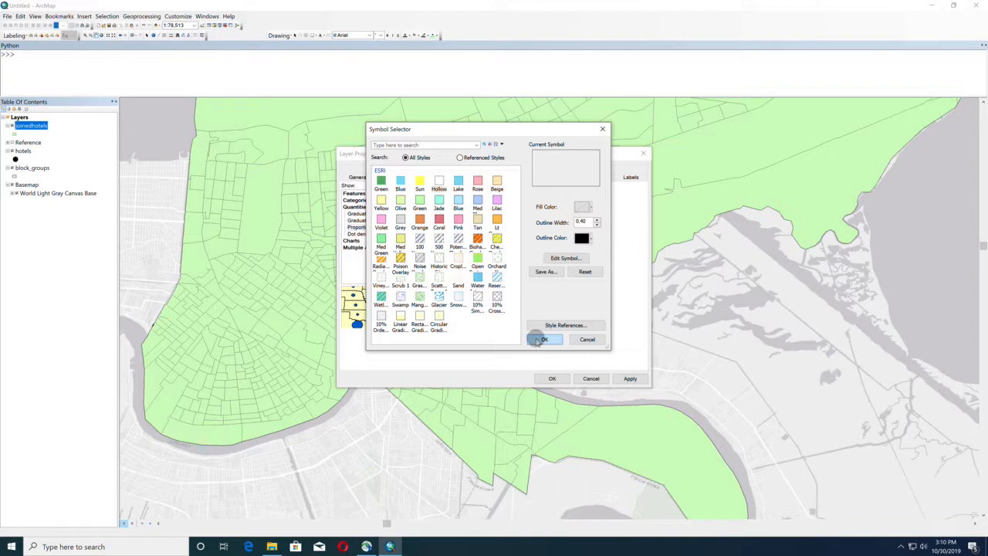
left_click(631, 378)
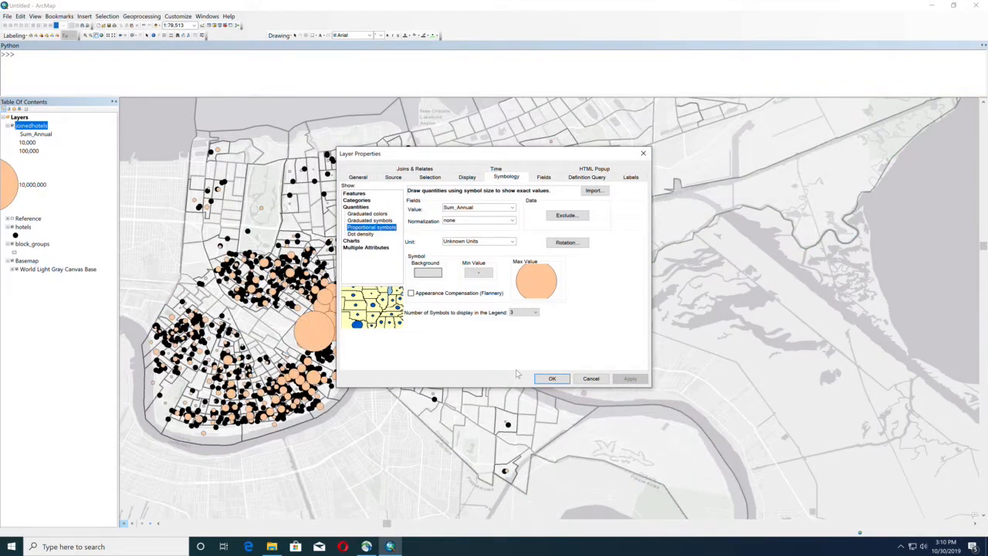
left_click(549, 379)
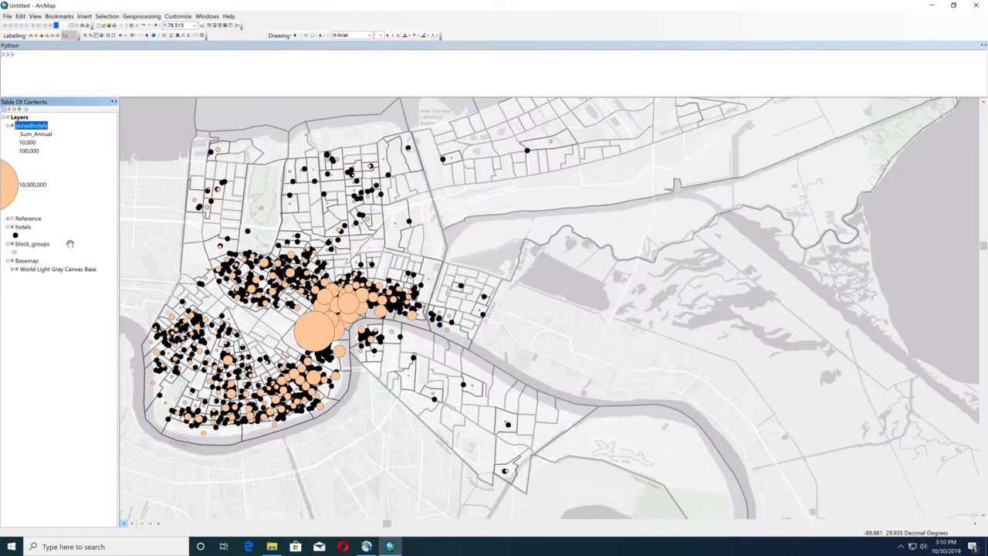
left_click(12, 227)
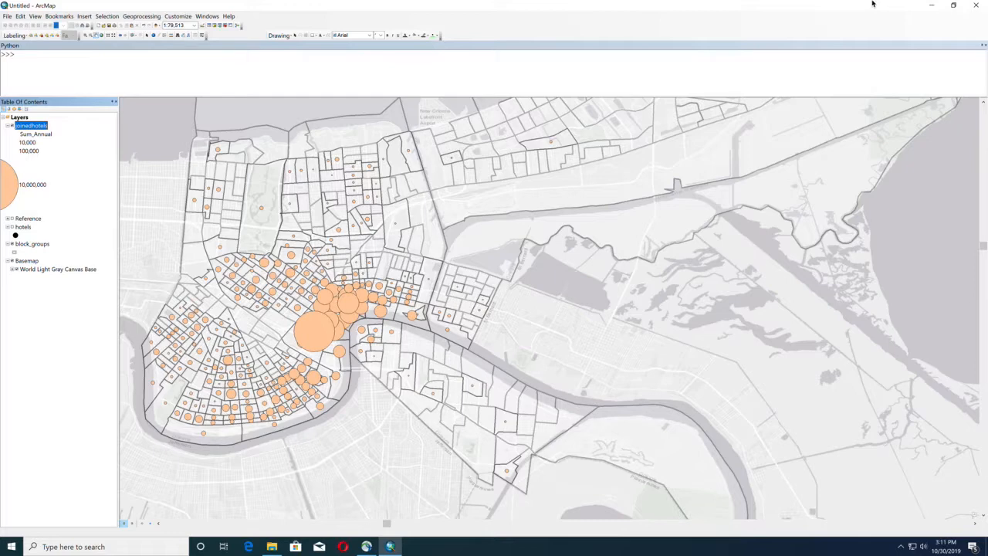
left_click(846, 6)
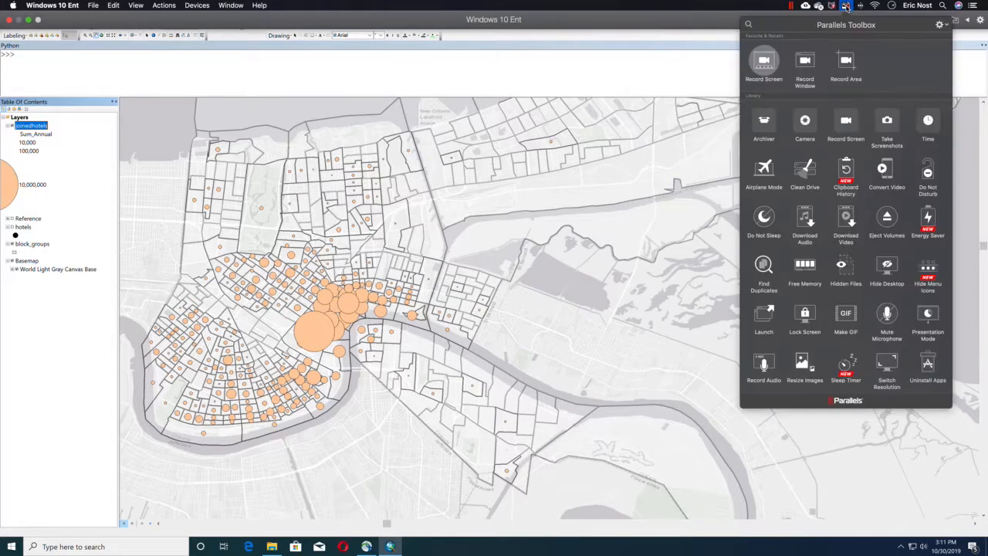